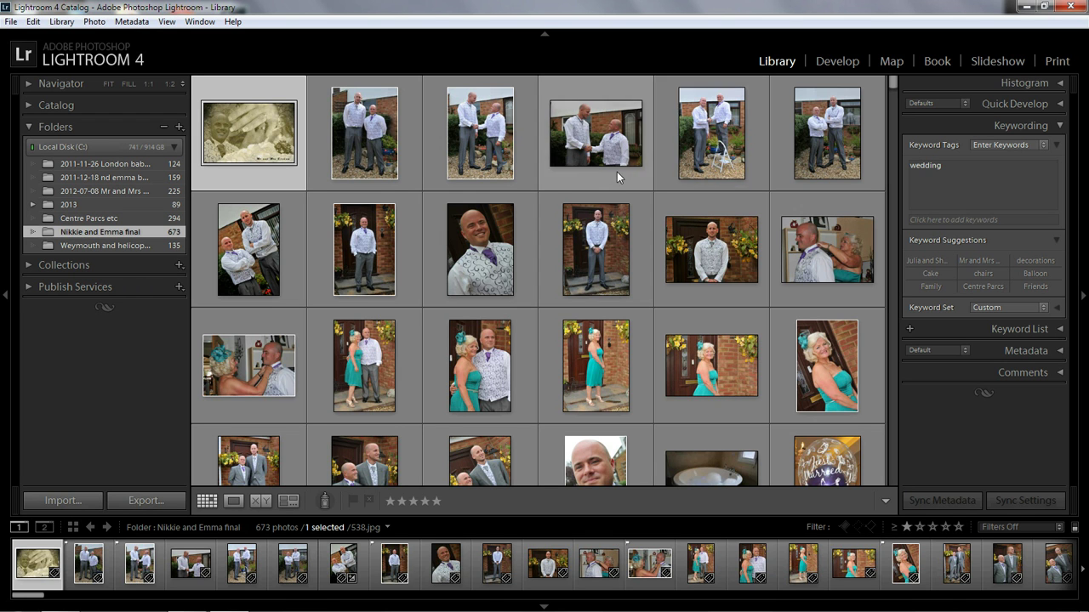
Select photo 3.JPG in the grid and flag it and the following photos as picks.
left_click(408, 176)
left_click(526, 178)
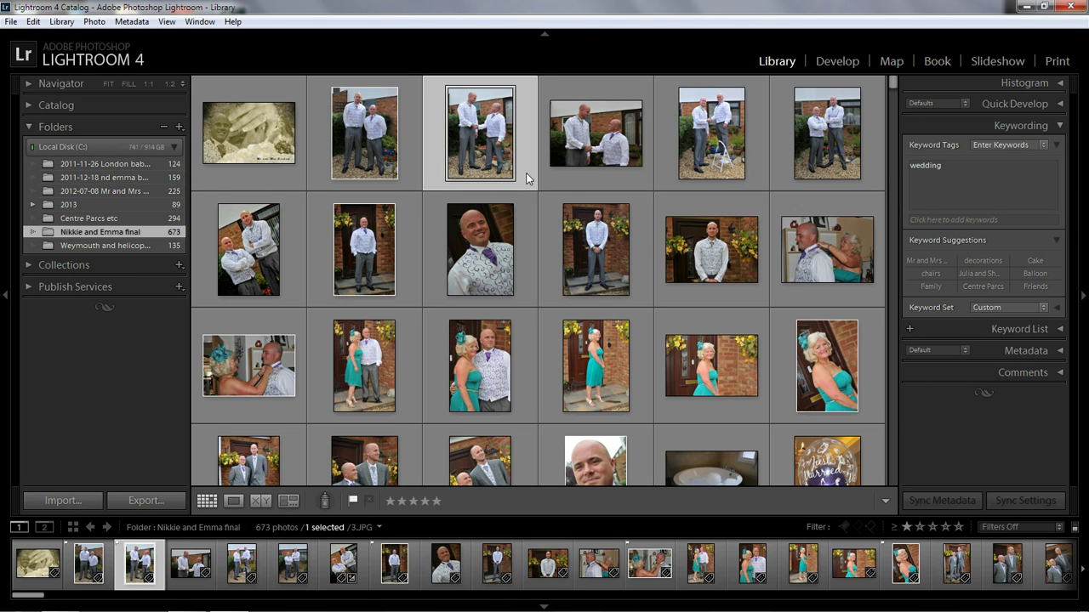
left_click(563, 185)
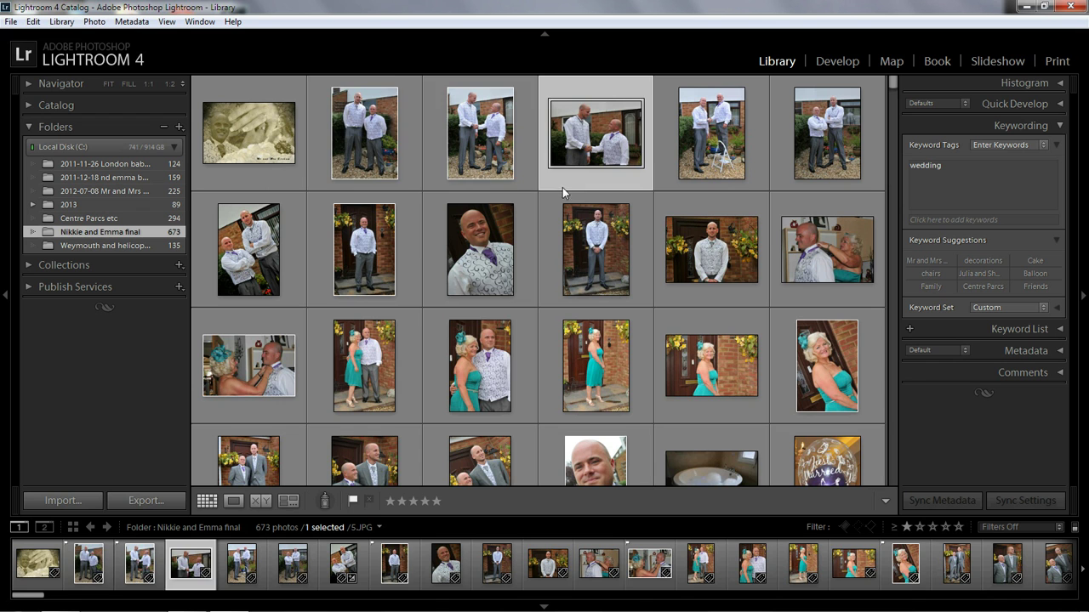
left_click(416, 175)
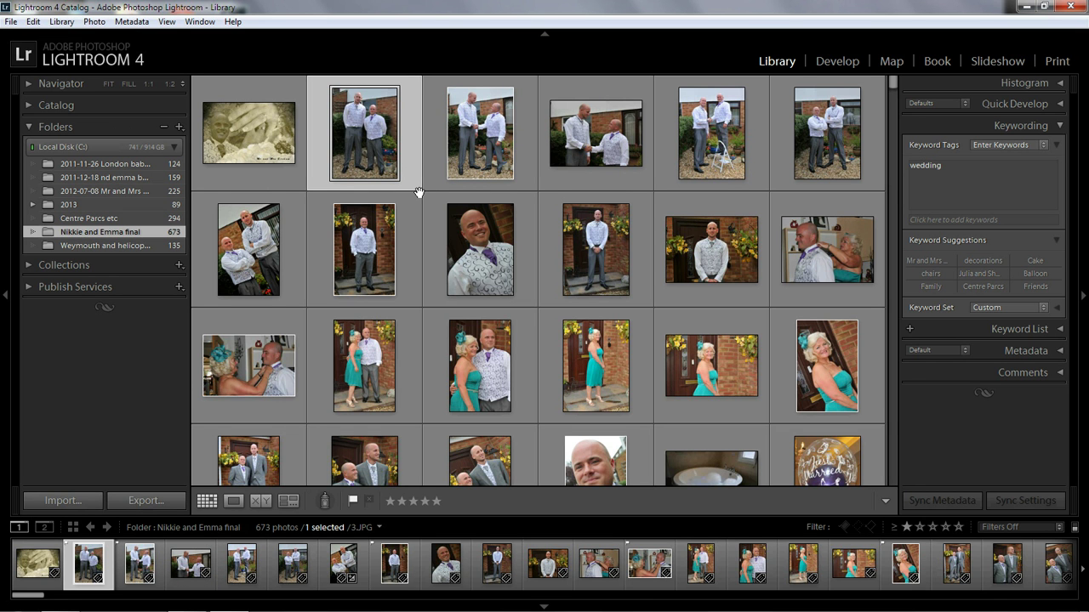
key("shift+p")
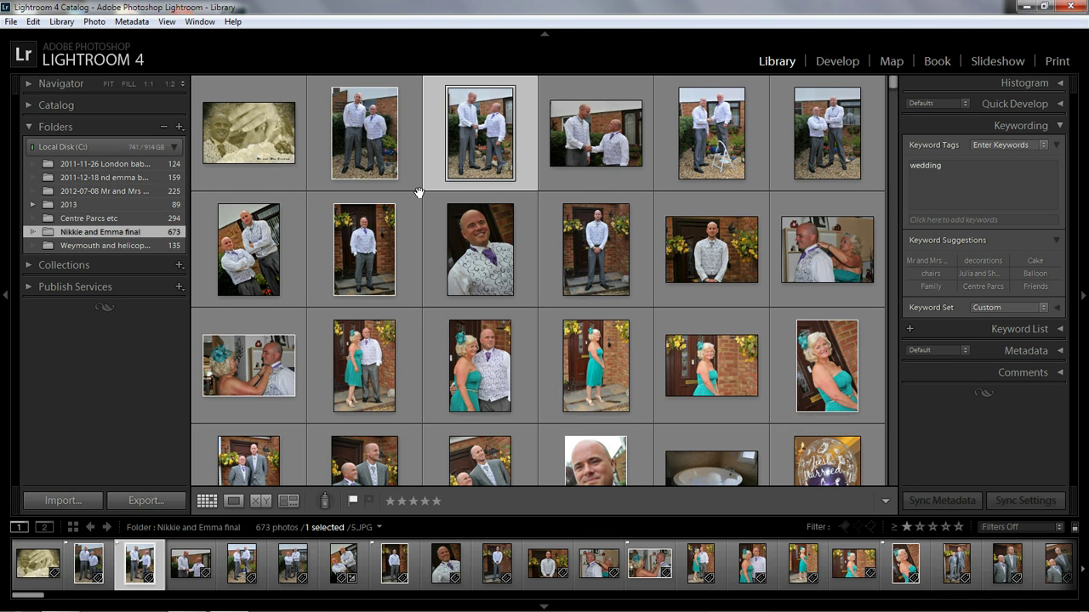
key("shift+p")
key("shift+p")
key("shift+p")
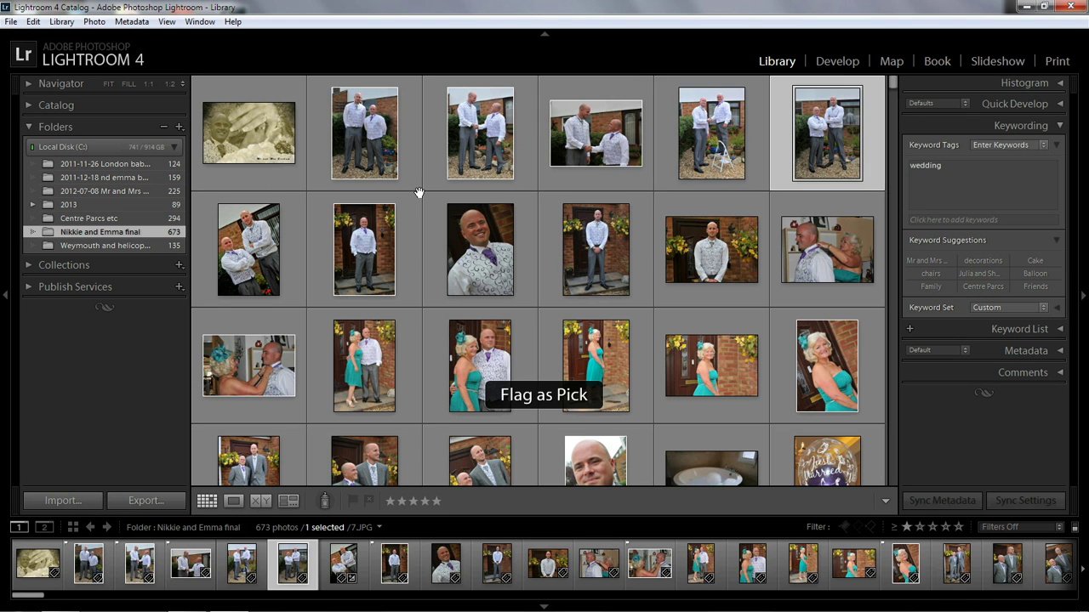
Flag photo 22.JPG, a next-row keeper, the bath photo and the girl in pink as picks.
key("Right")
key("Right")
key("Right")
key("Right")
key("Right")
key("Right")
key("Right")
key("Right")
key("Right")
key("p")
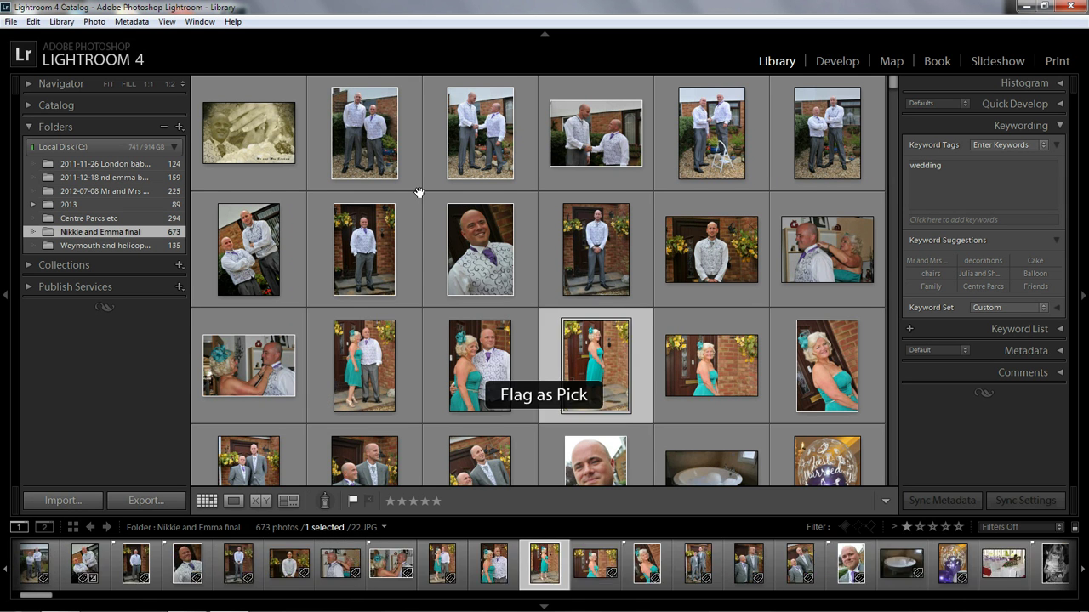
key("Right")
key("Right")
key("Right")
key("Right")
key("Right")
key("p")
key("Right")
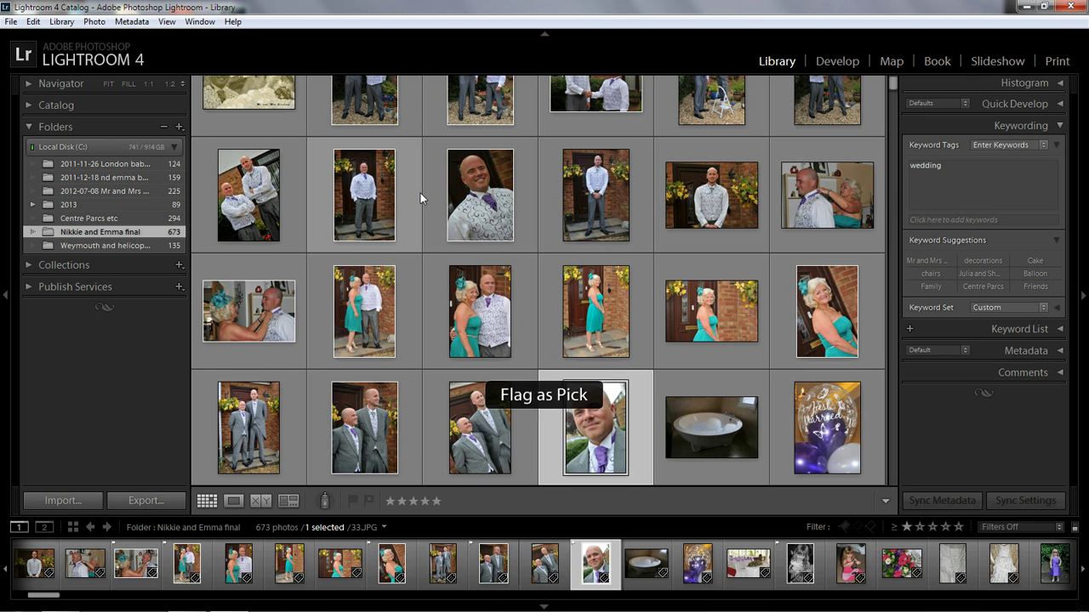
key("Right")
key("p")
key("Right")
Flag the flowers photo 38.JPG, the running girl, 53.JPG and 80.JPG as picks.
key("Right")
key("Right")
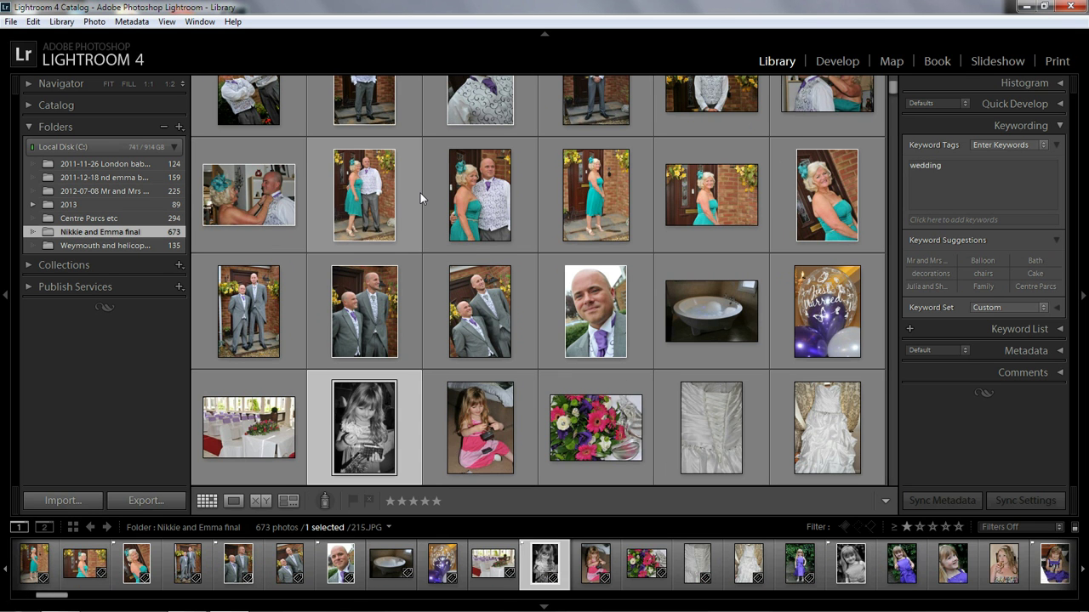
key("Right")
key("p")
key("Right")
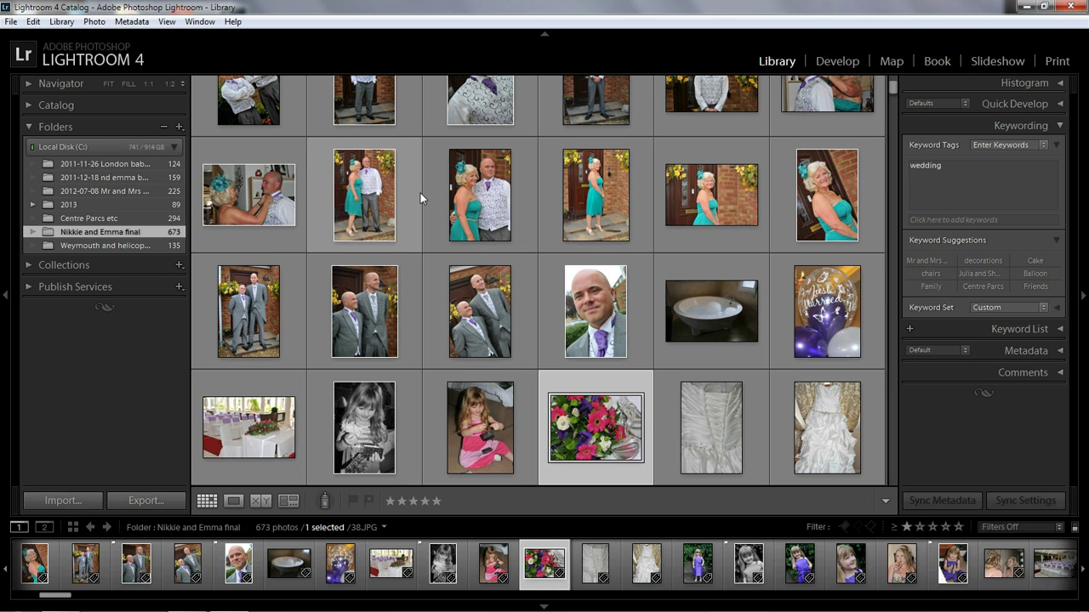
key("Right")
key("Right")
key("Right")
key("Right")
key("Right")
key("Right")
key("p")
key("Right")
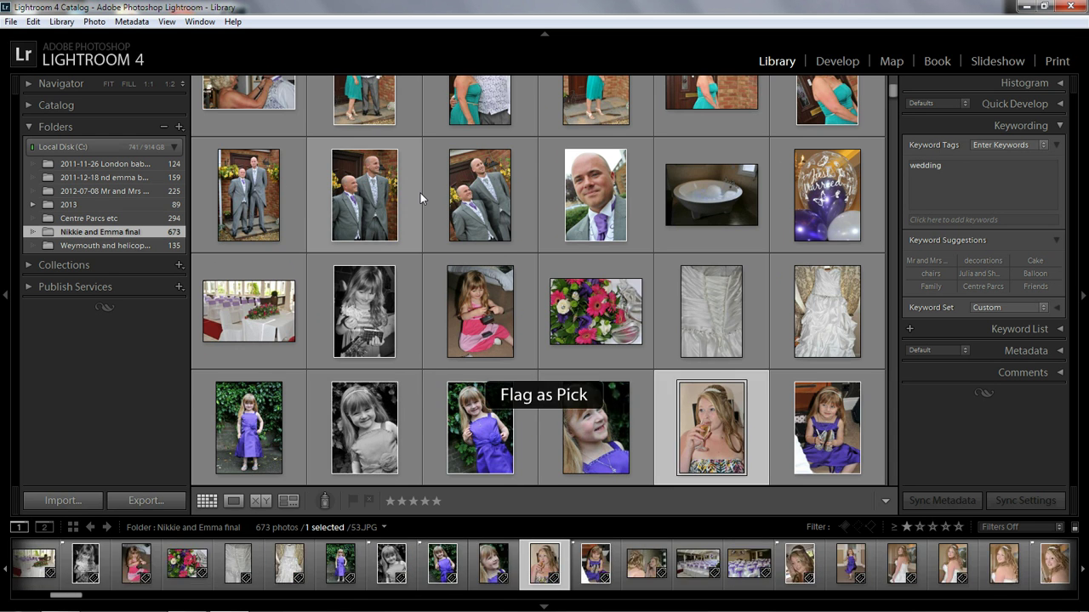
key("Right")
key("Right")
key("Right")
key("Right")
key("Right")
key("Right")
key("p")
key("Right")
key("Right")
key("Right")
key("Right")
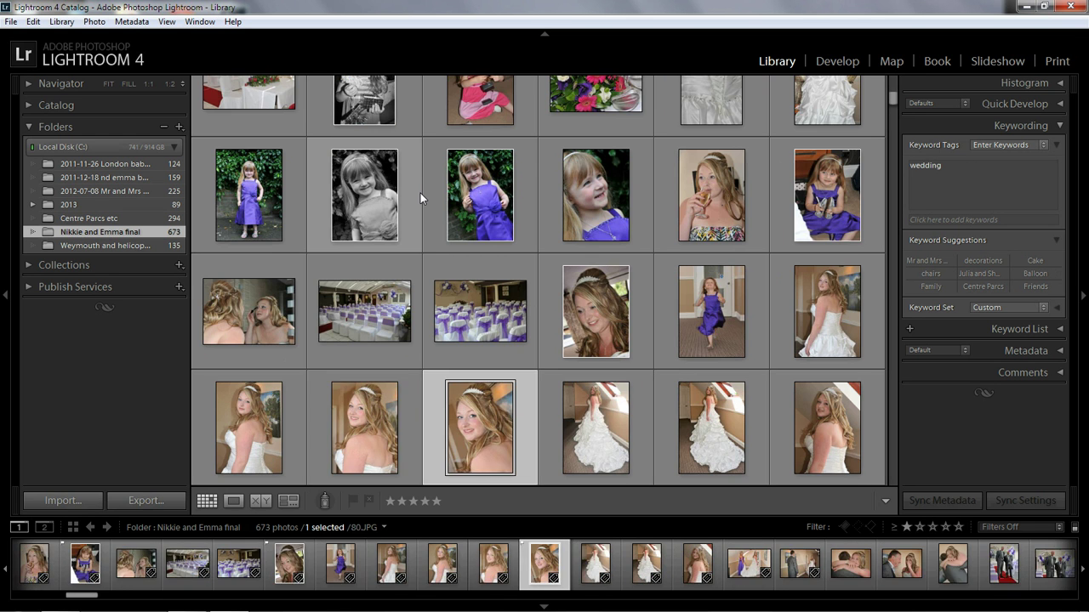
key("p")
key("Right")
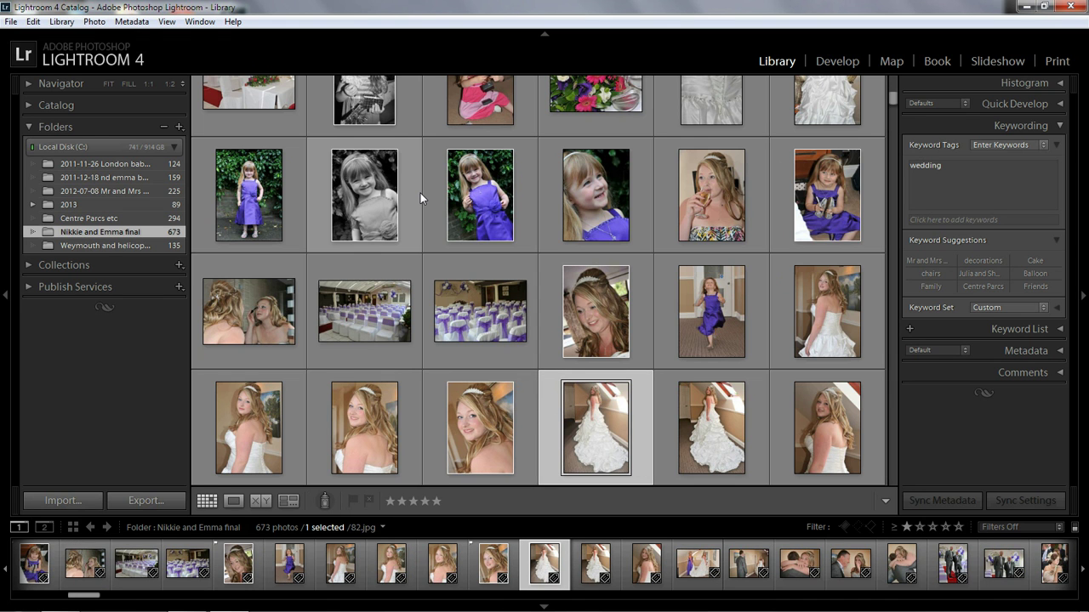
Remove the mistaken pick flag from 81.jpg and move ahead to the hug photo 95.JPG.
key("Left")
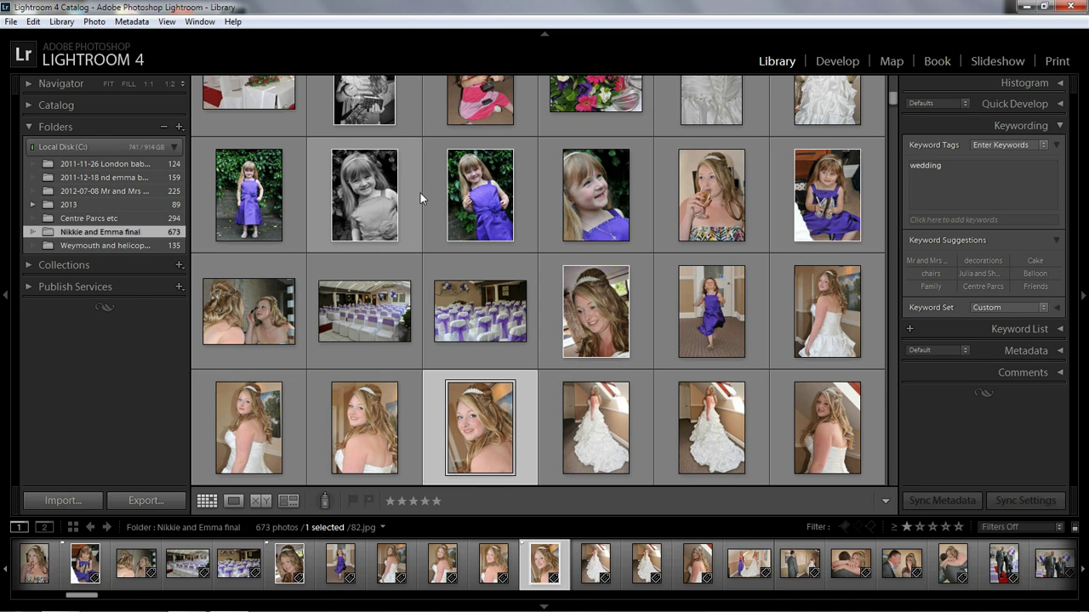
key("u")
key("Right")
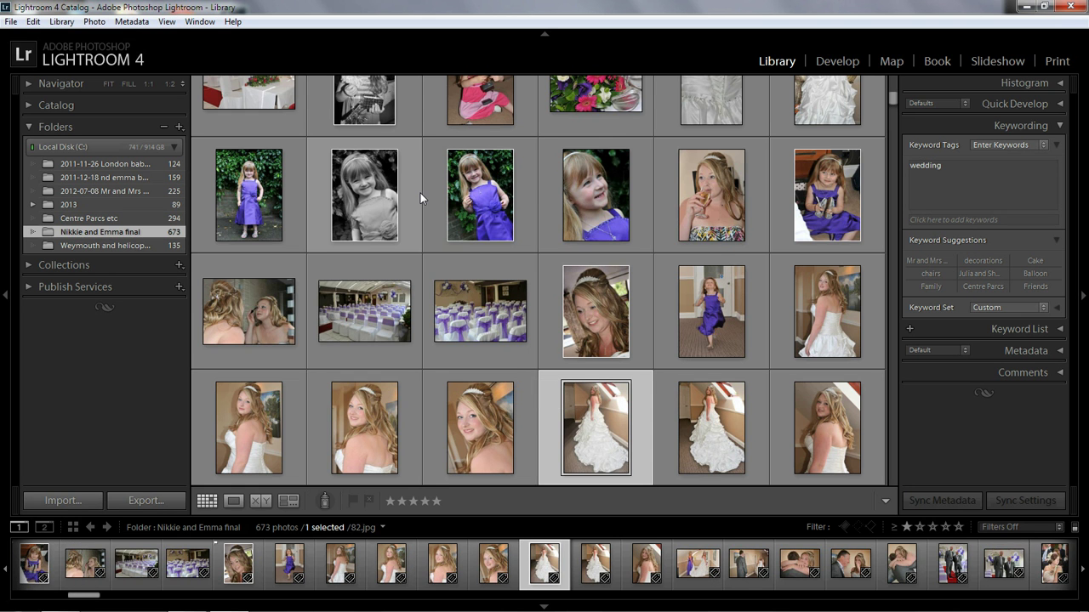
key("Right")
key("Right")
key("Right")
key("Right")
key("Right")
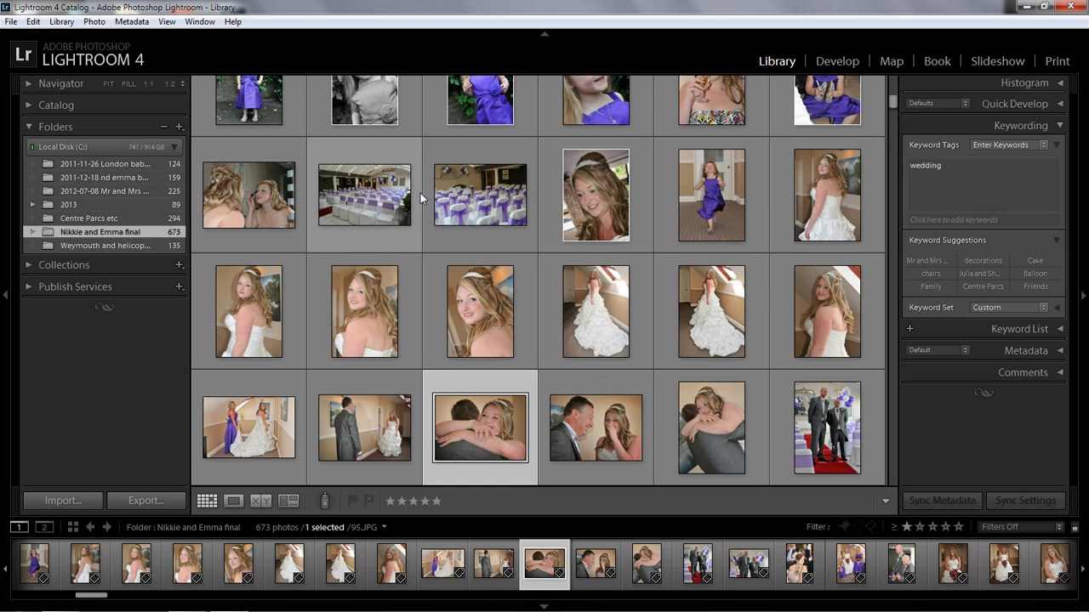
key("Right")
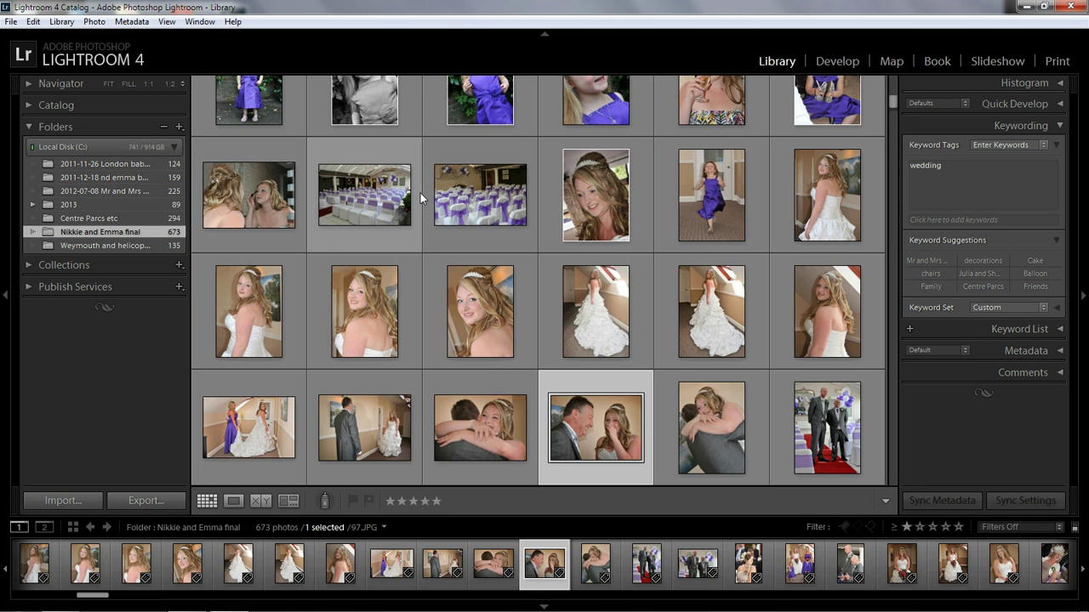
Flag the remaining keepers through photos 98.JPG, 106.JPG and 110.JPG as picks.
key("p")
key("Right")
key("Right")
key("Right")
key("Right")
key("Right")
key("Right")
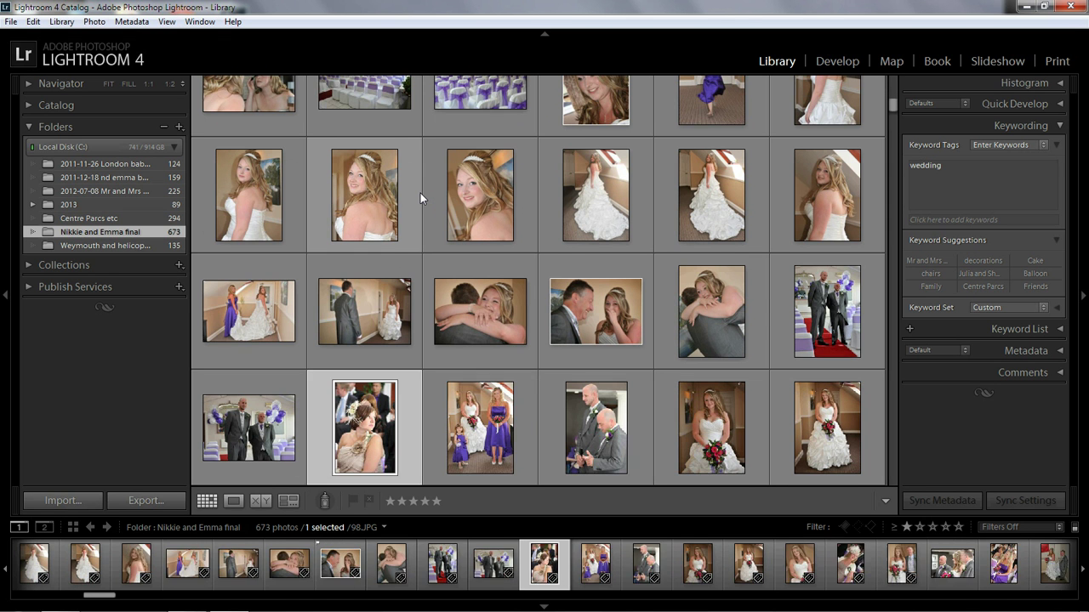
key("p")
key("Right")
key("Right")
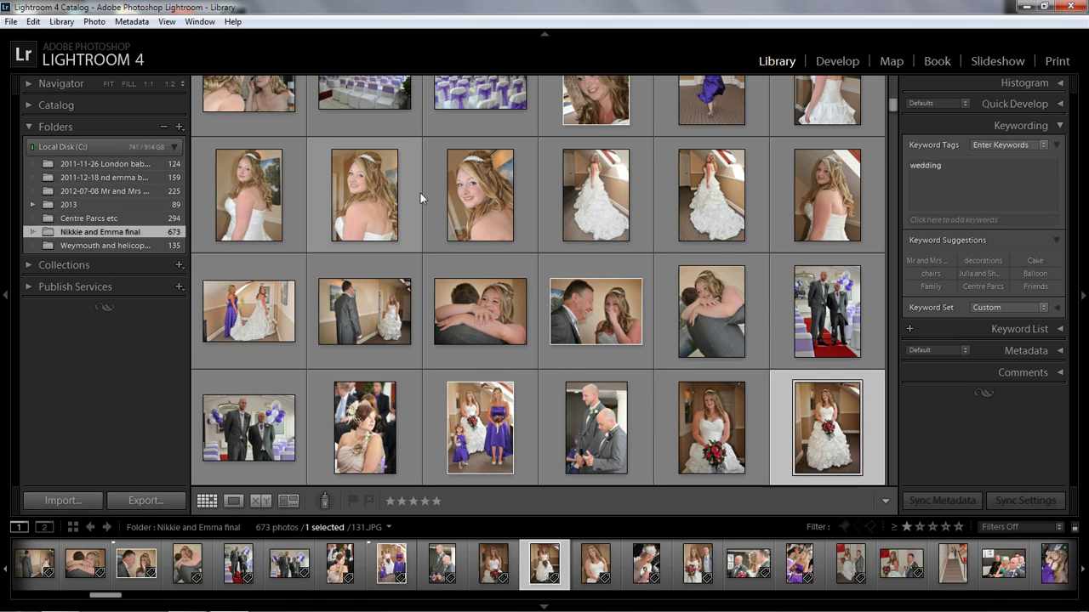
key("Left")
key("p")
key("Right")
key("Right")
key("Right")
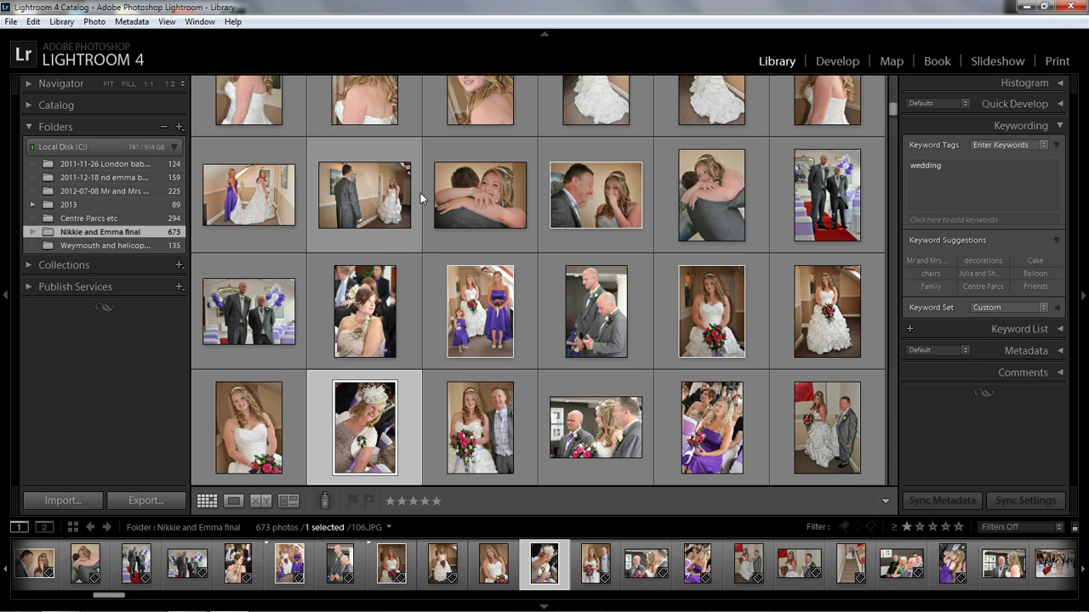
key("Right")
key("Left")
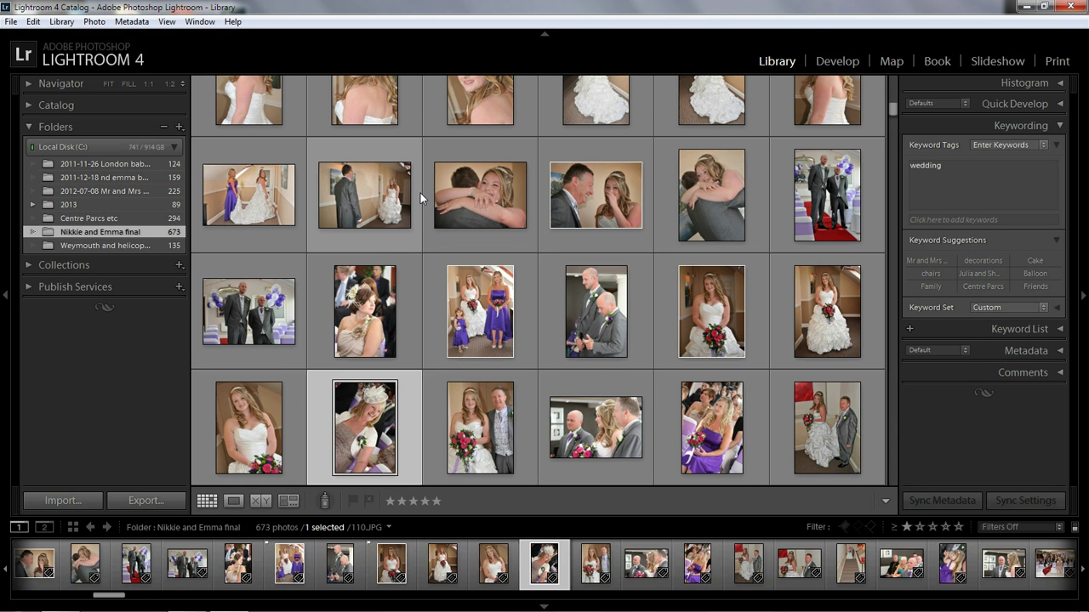
key("Right")
key("p")
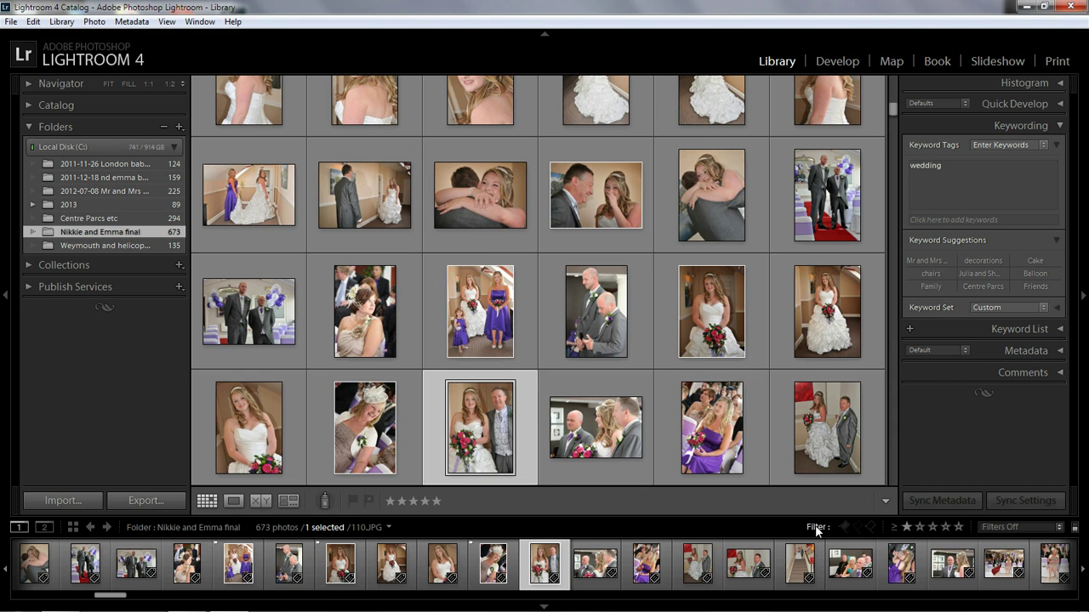
Apply the pick-flag filter and the Flagged preset to show 19 of 673 photos.
key("ctrl+l")
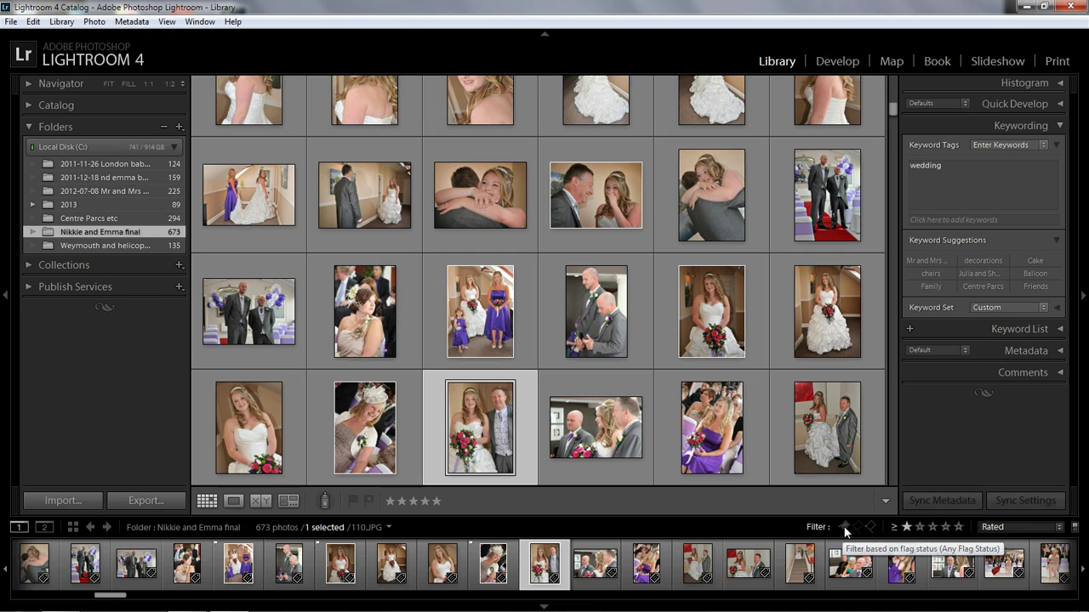
left_click(845, 527)
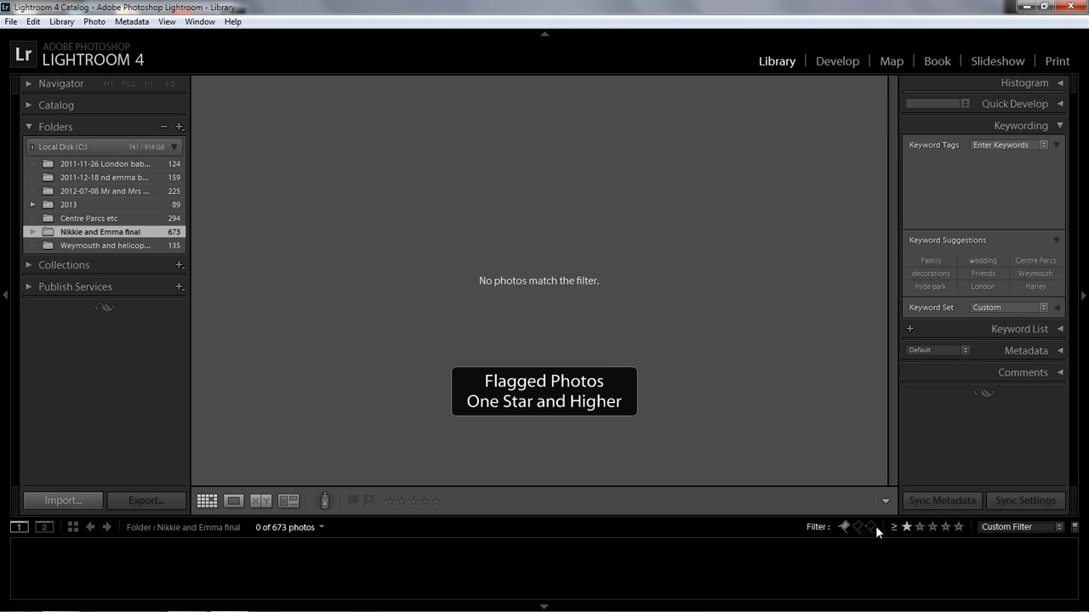
left_click(1059, 527)
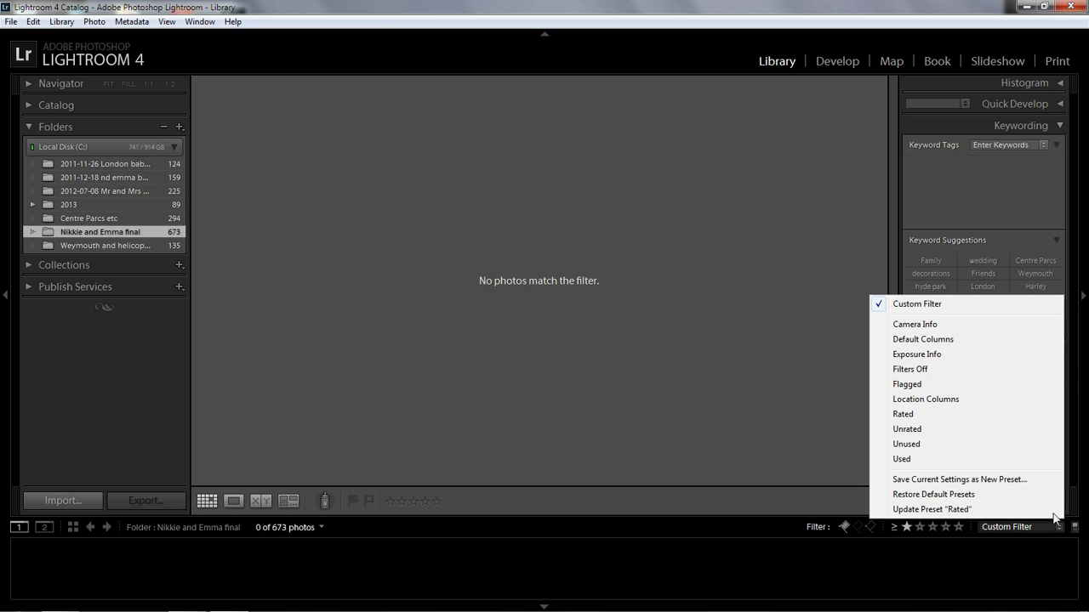
left_click(919, 384)
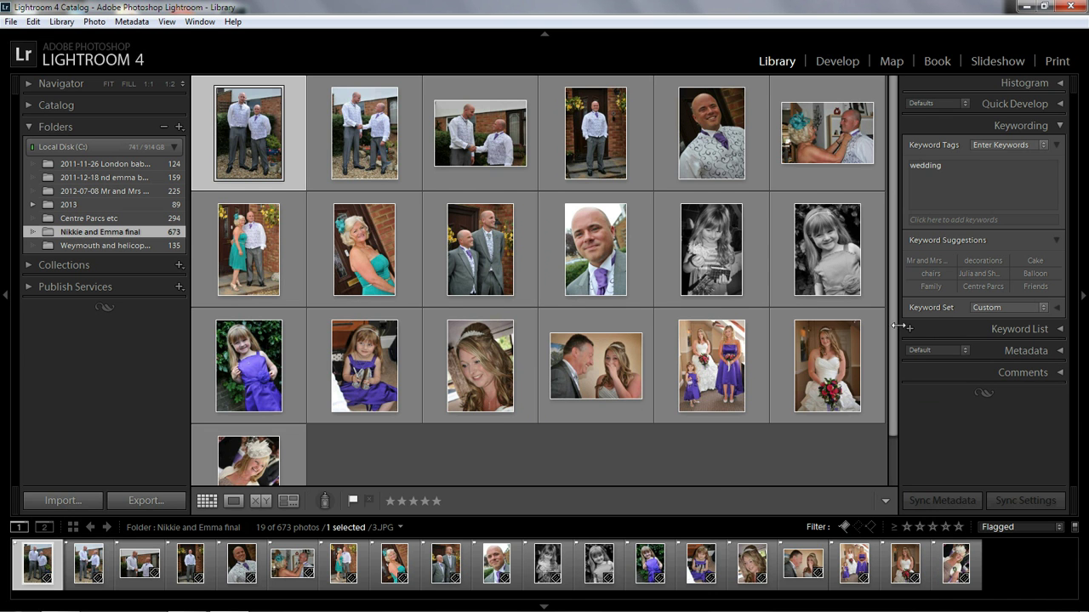
scroll(893, 361, "down", 1)
scroll(895, 341, "up", 2)
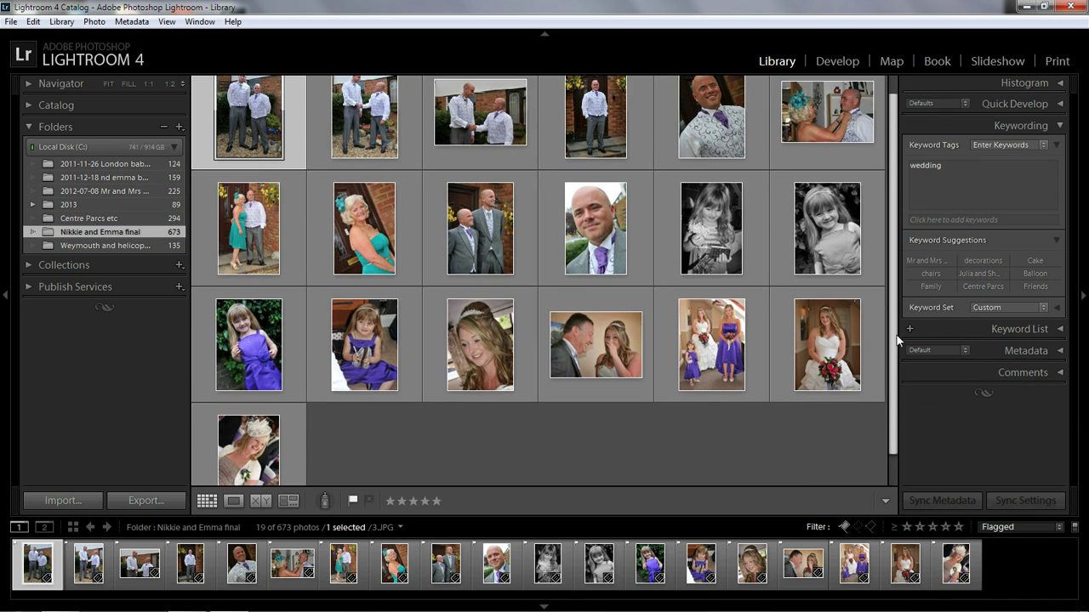